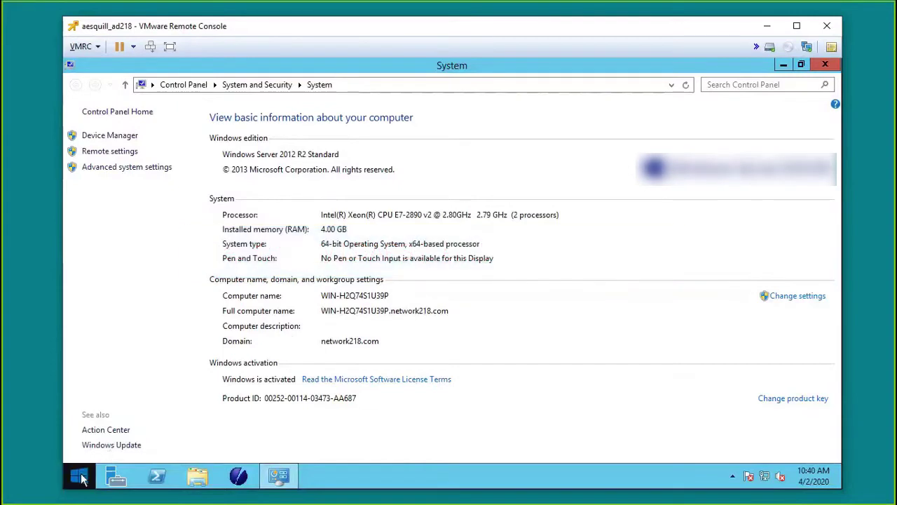
Launch the Ldp tool (ldp.exe) on the Windows server
left_click(76, 474)
type("l")
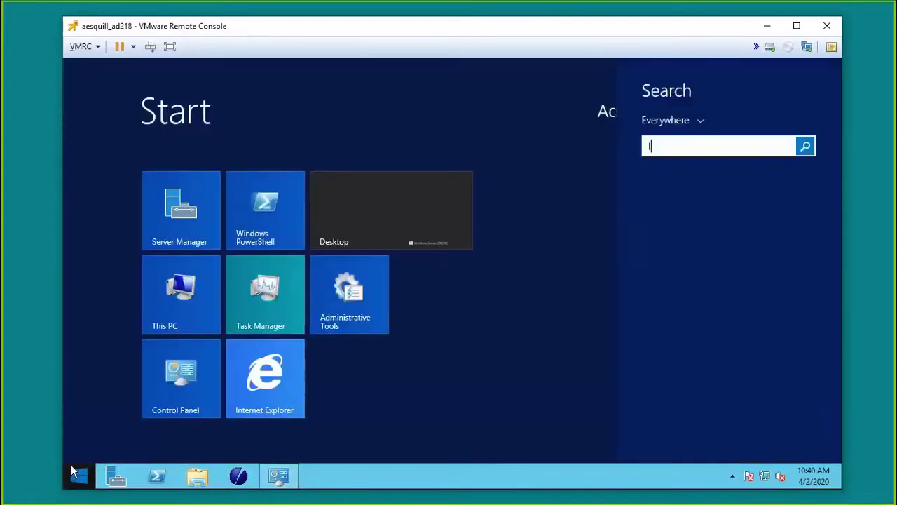
type("dp.exe")
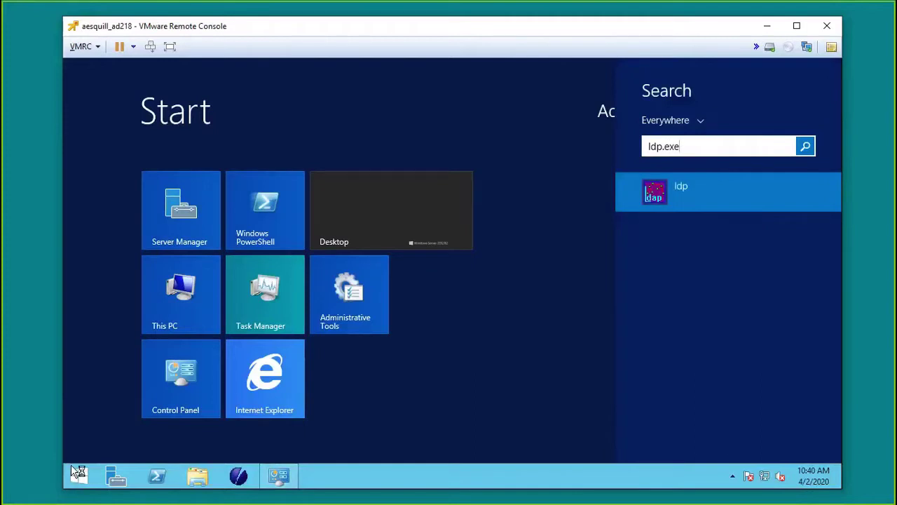
key("Return")
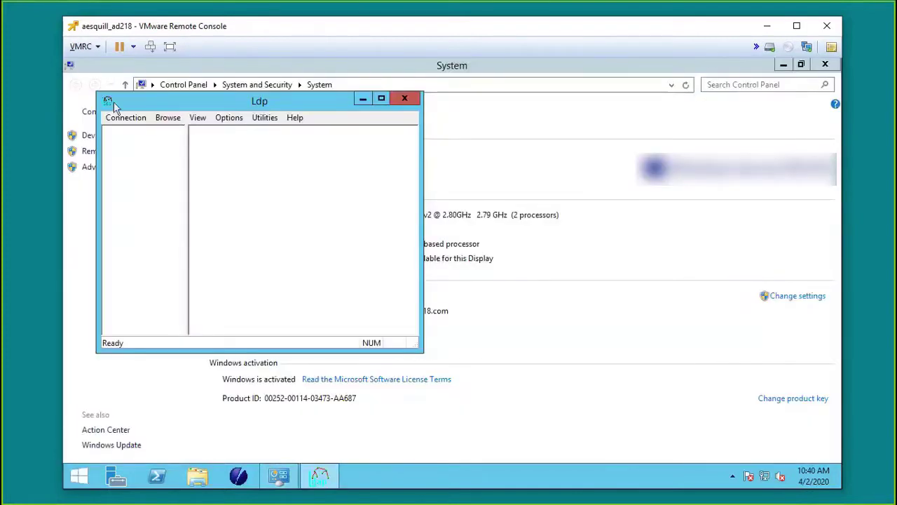
Connect to WIN-H2Q74S1U39P.network218.com over SSL on port 636 and check the RootDSE entry in the output
left_click(127, 121)
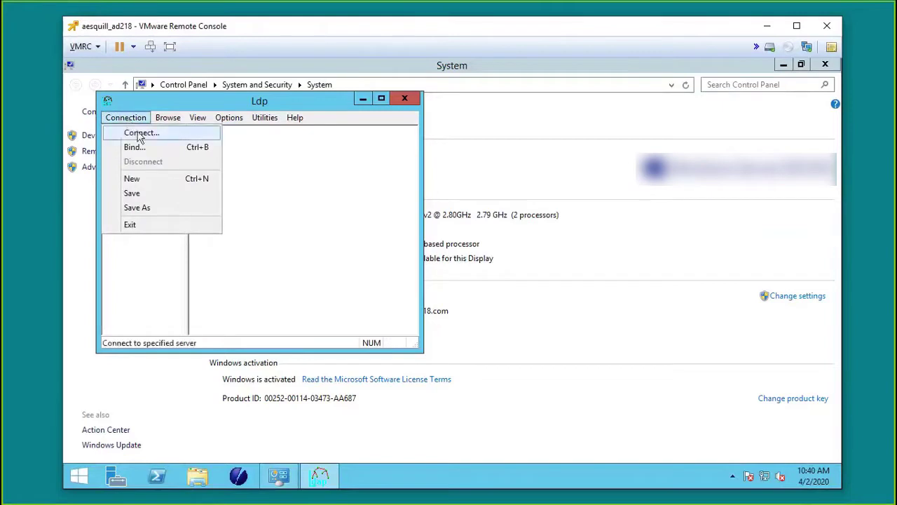
left_click(140, 134)
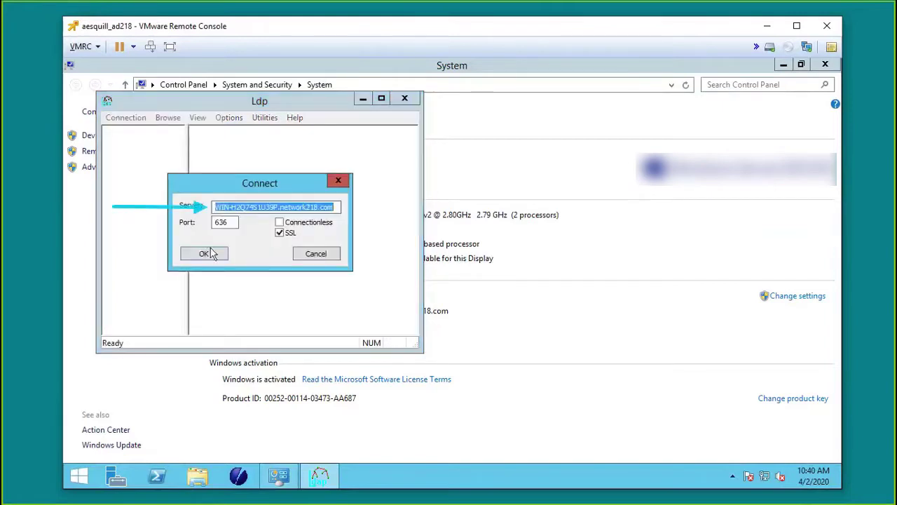
left_click(237, 223)
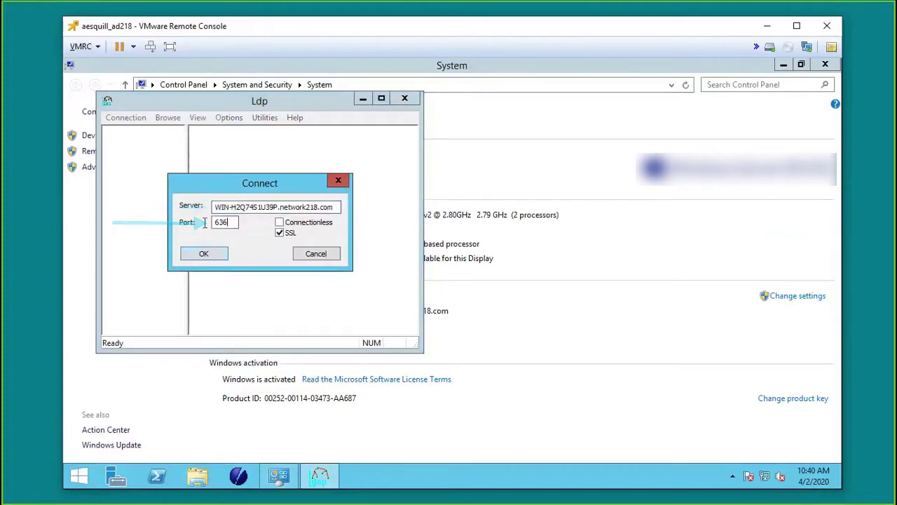
double_click(231, 222)
left_click(205, 253)
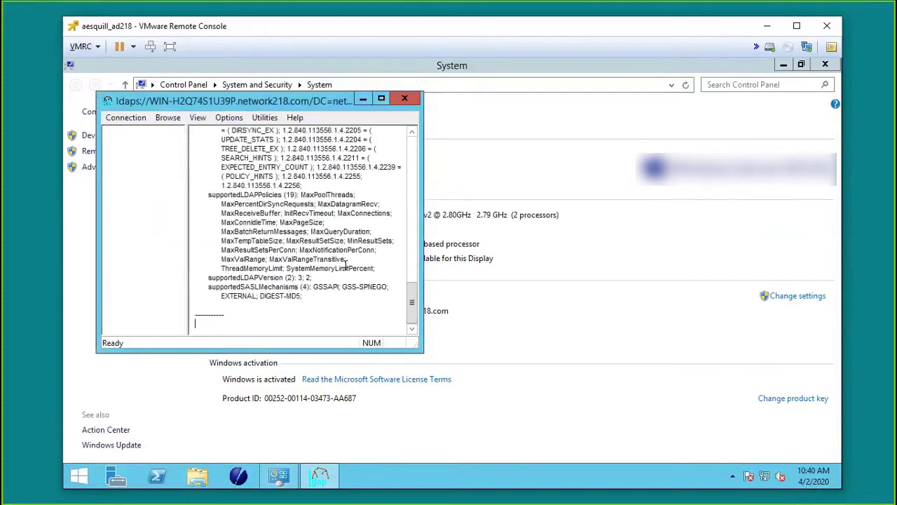
left_click_drag(412, 301, 412, 160)
left_click_drag(243, 197, 196, 201)
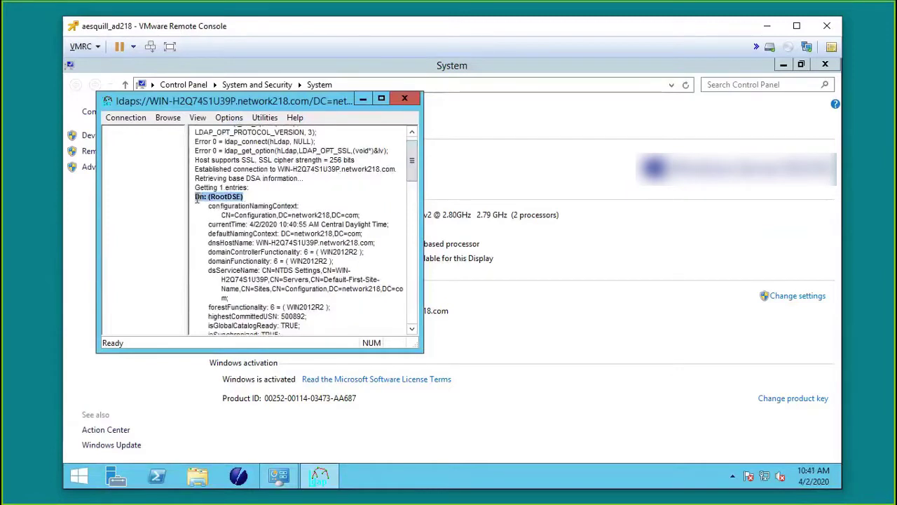
Disconnect from the server, reconnect over SSL on port 3269 and check the RootDSE entry in the output
left_click(124, 117)
left_click(143, 161)
left_click(124, 117)
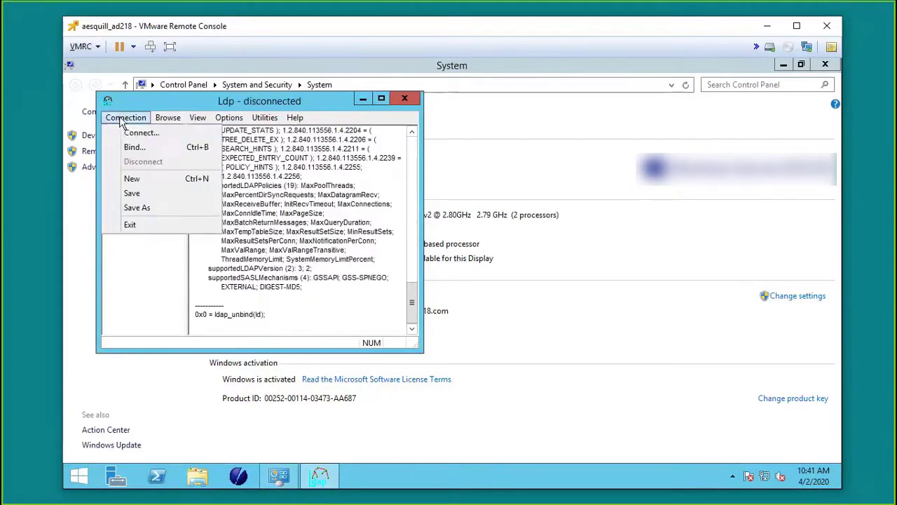
left_click(137, 132)
key("Tab")
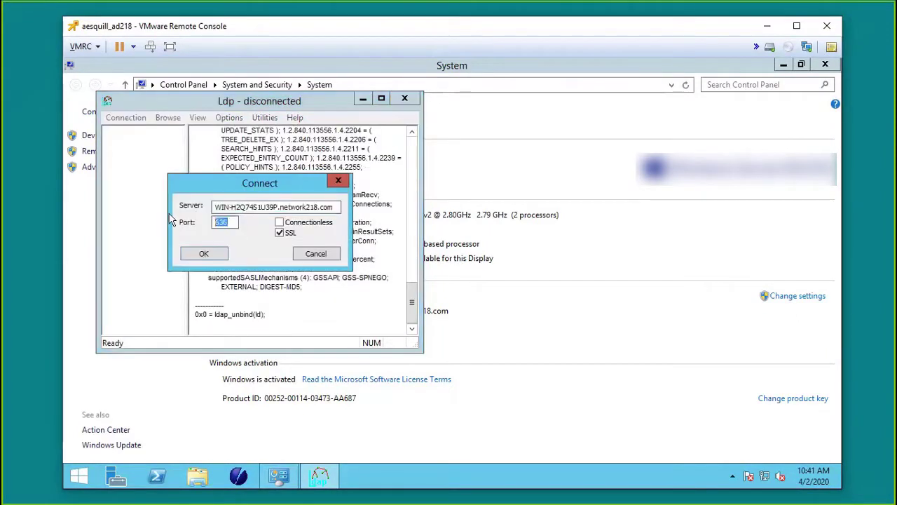
type("3269")
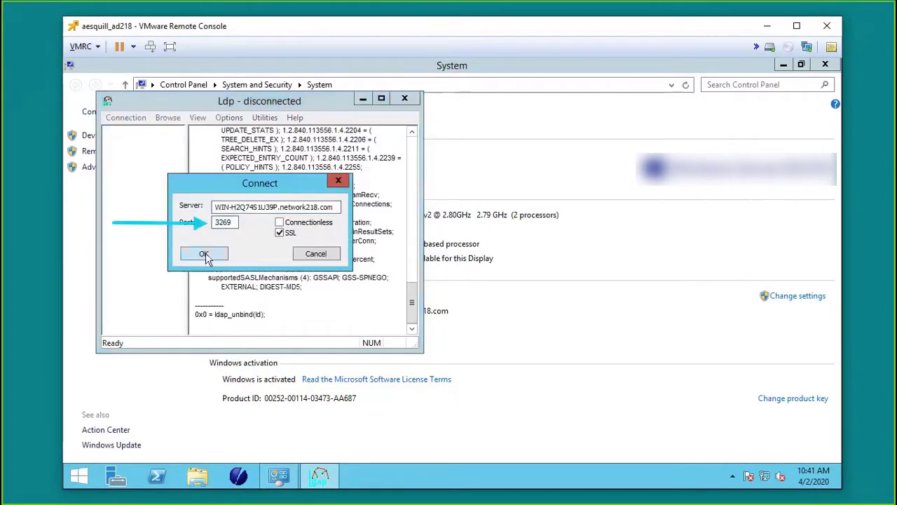
left_click(205, 256)
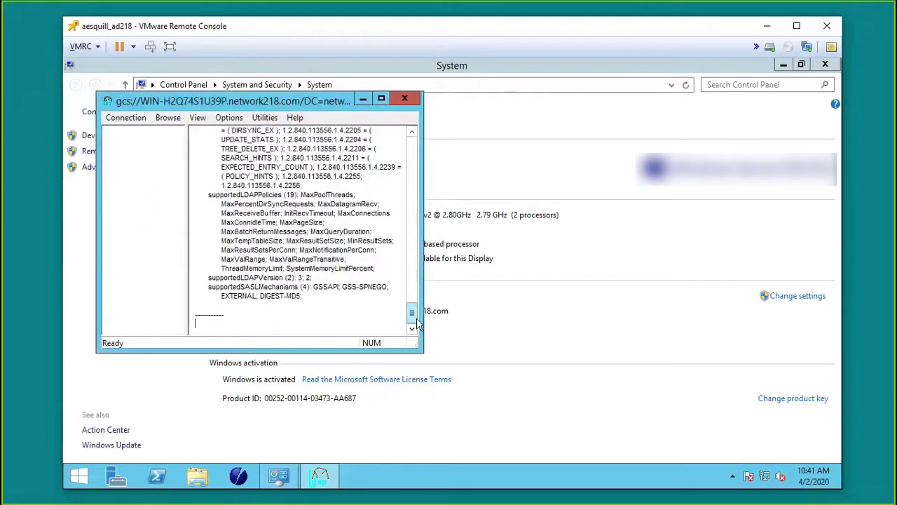
left_click_drag(415, 317, 412, 146)
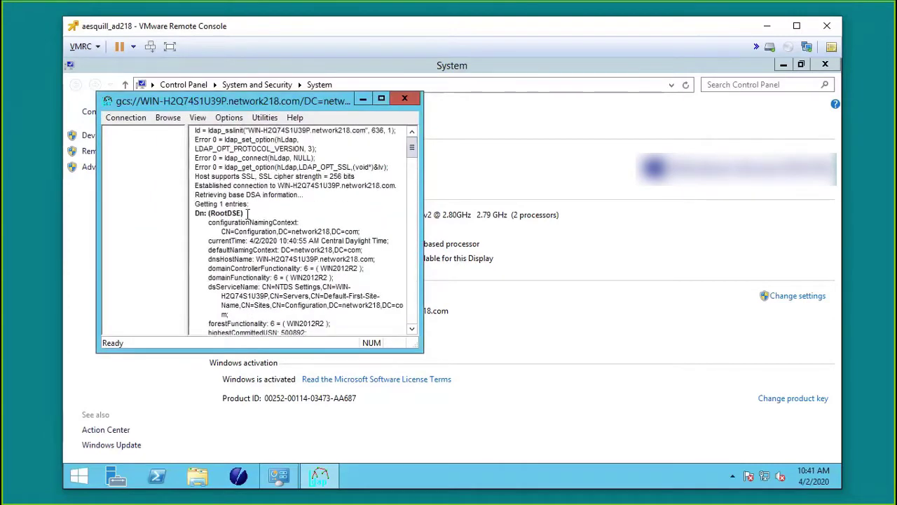
left_click_drag(247, 213, 191, 212)
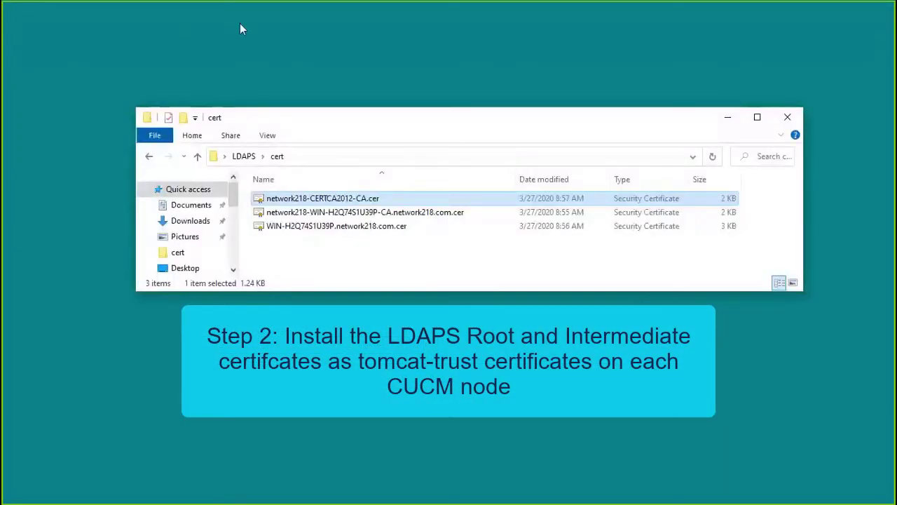
Review the intermediate and server certificate files in the LDAPS cert folder
left_click(354, 212)
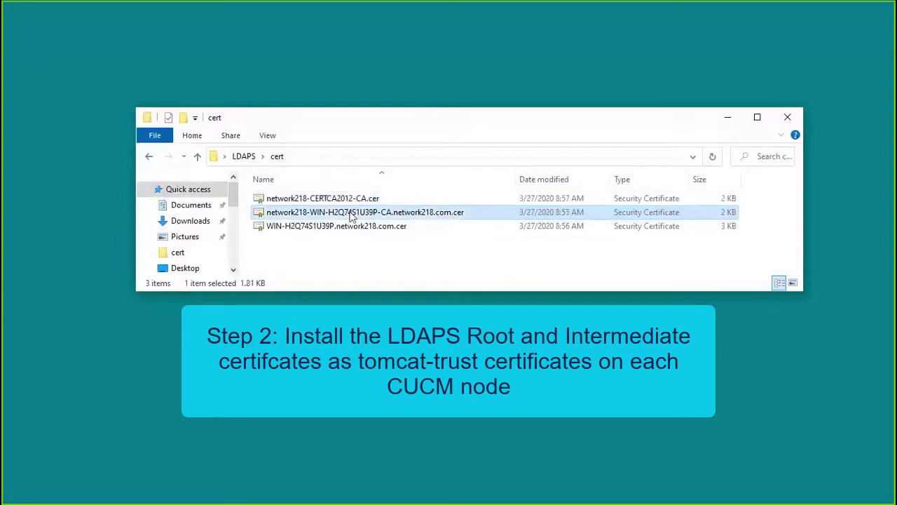
left_click(354, 226)
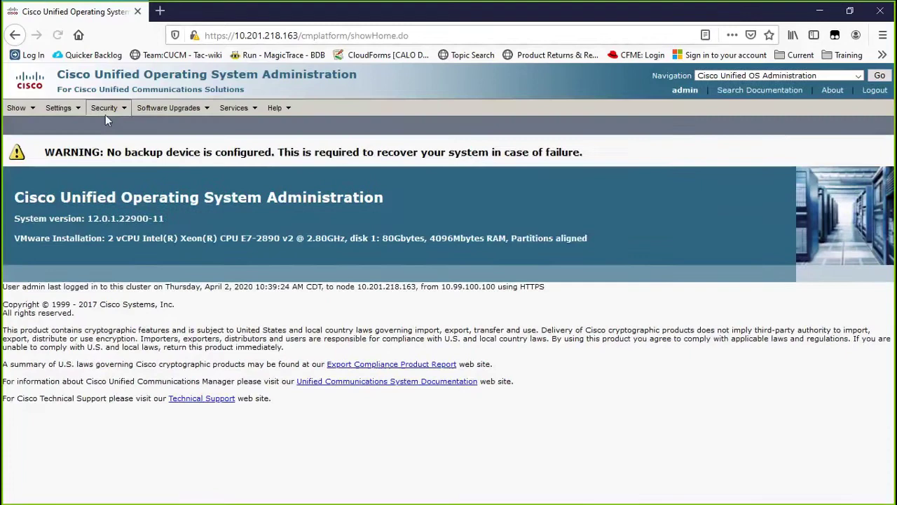
In the certificate management of Cisco Unified OS Administration, upload network218-CERTCA2012-CA.cer with the certificate purpose tomcat-trust
mouse_move(106, 109)
left_click(115, 129)
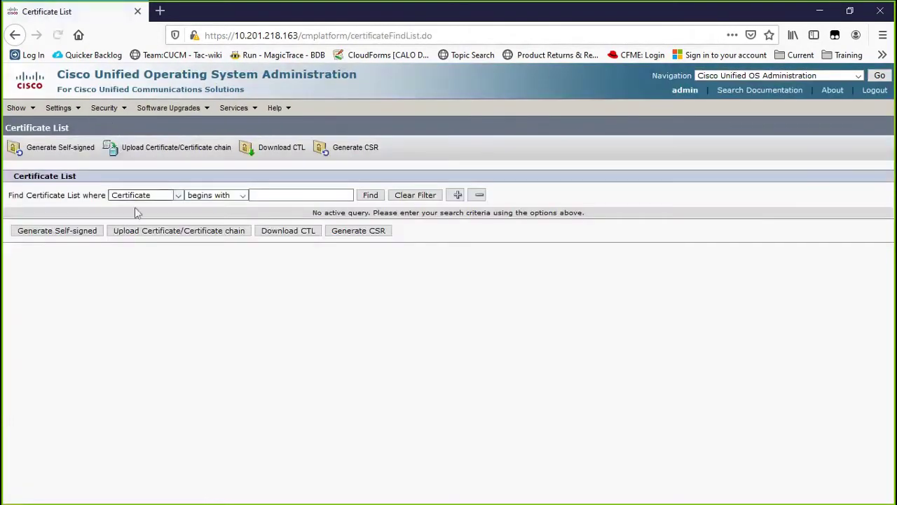
left_click(169, 236)
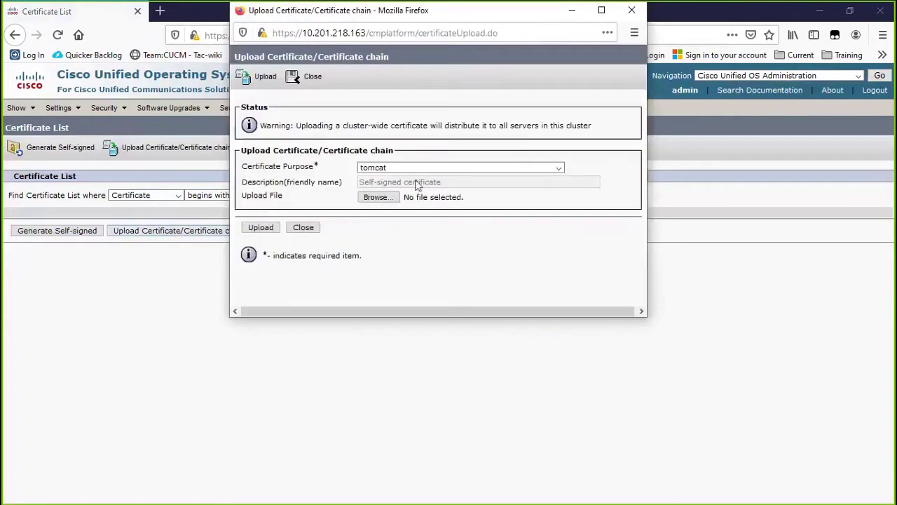
left_click(422, 169)
left_click(384, 234)
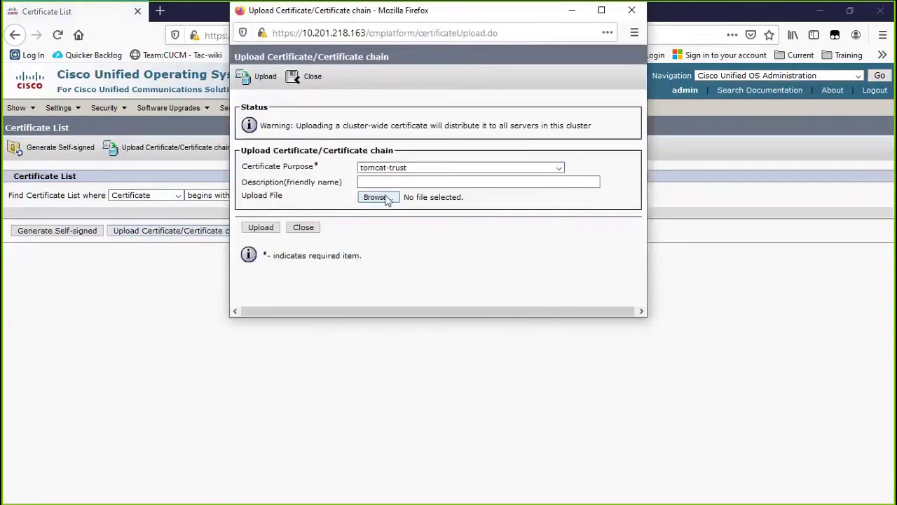
left_click(378, 197)
left_click(505, 312)
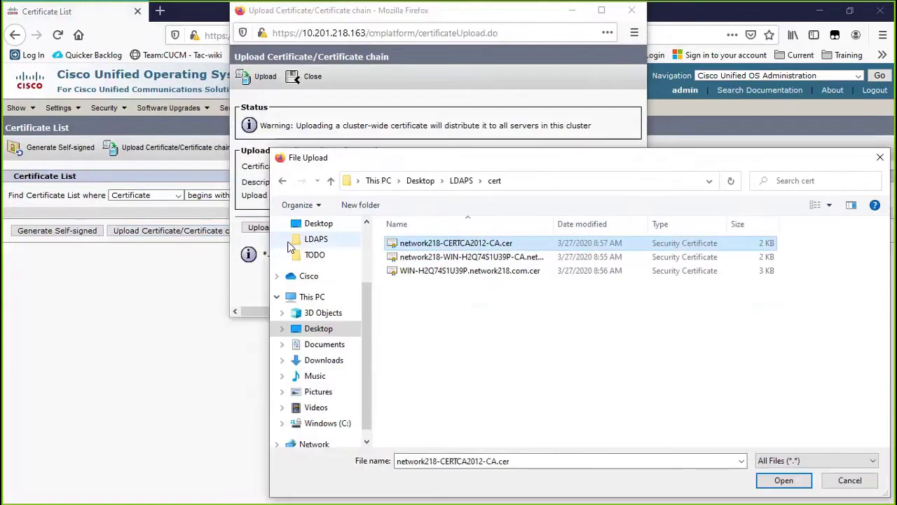
left_click(784, 480)
left_click(260, 233)
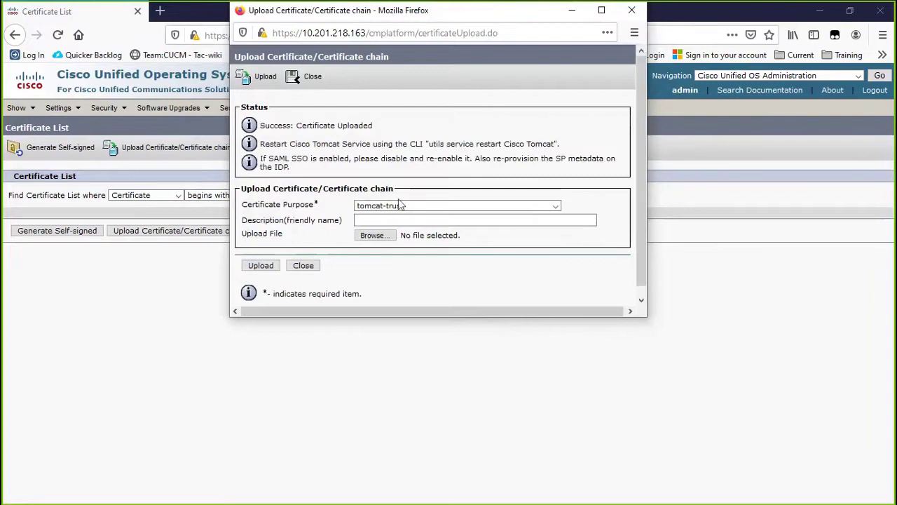
Upload network218-WIN-H2Q74S1U39P-CA.network218.com.cer as a tomcat-trust certificate and close the upload window
left_click(375, 235)
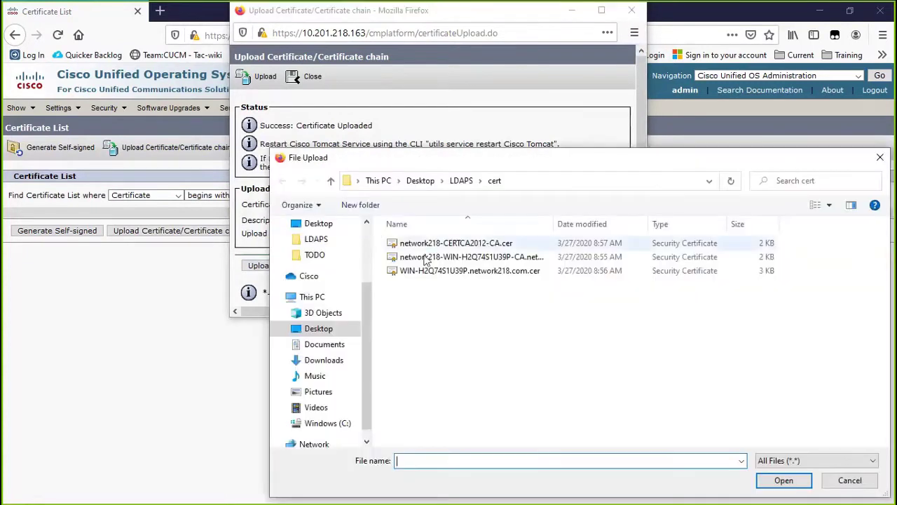
left_click(442, 257)
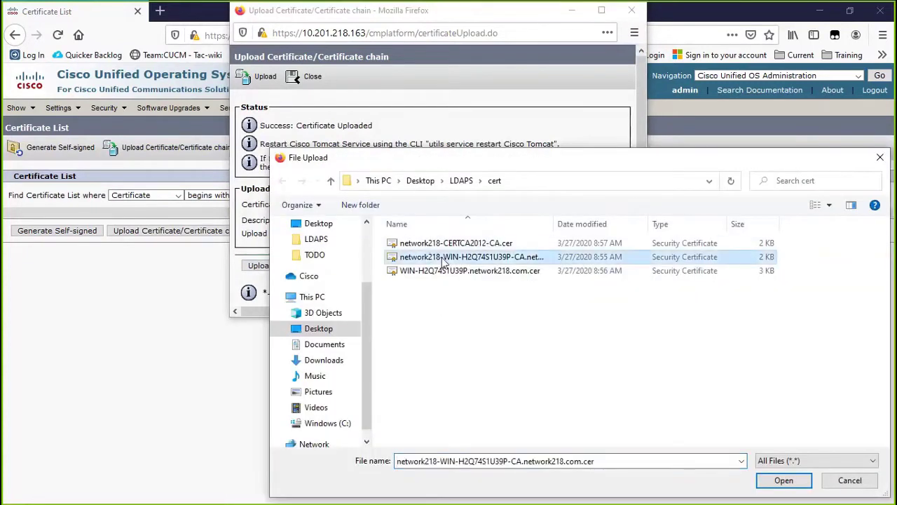
double_click(443, 258)
left_click(260, 266)
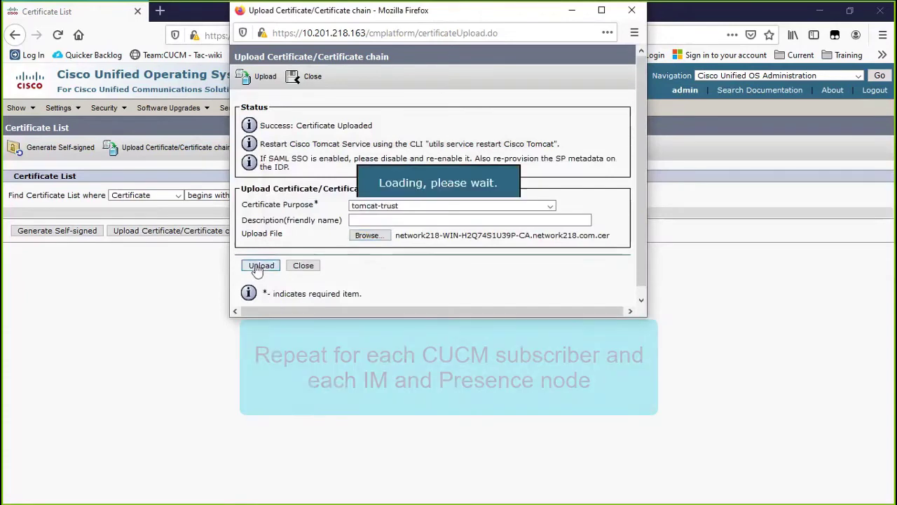
left_click(304, 266)
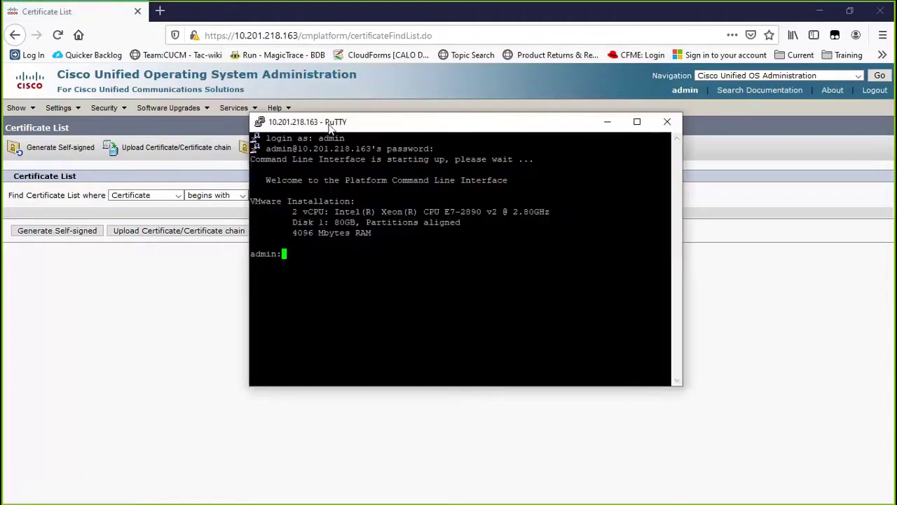
In the PuTTY session to the CUCM node, run "utils service restart Cisco Tomcat"
type("utils service restart Cis")
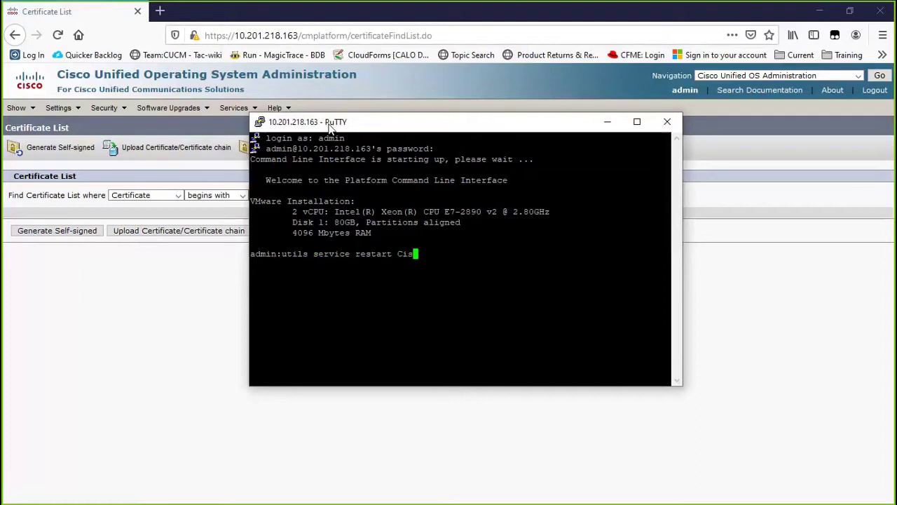
type("co Tomcat")
key("Return")
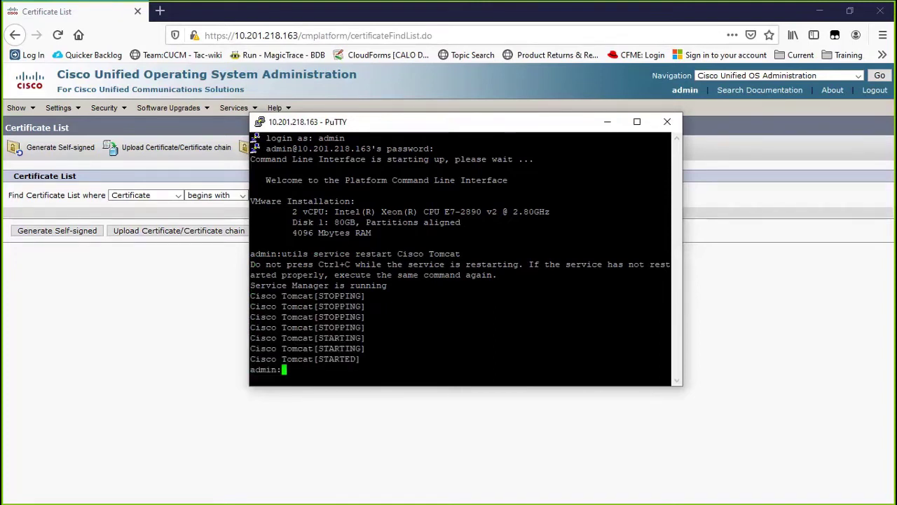
Switch to Cisco Unified Serviceability and display the Control Center feature services of the cucmpub218.network218.com server
left_click(827, 77)
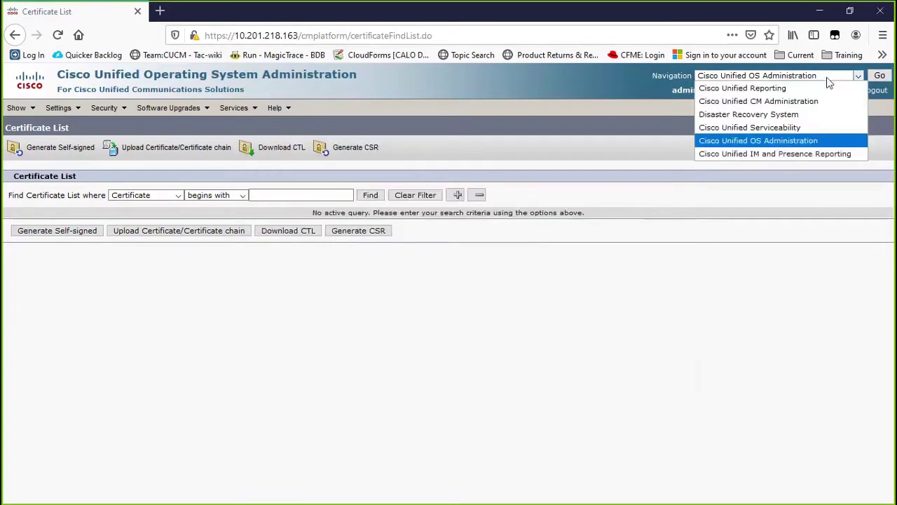
left_click(749, 127)
left_click(880, 75)
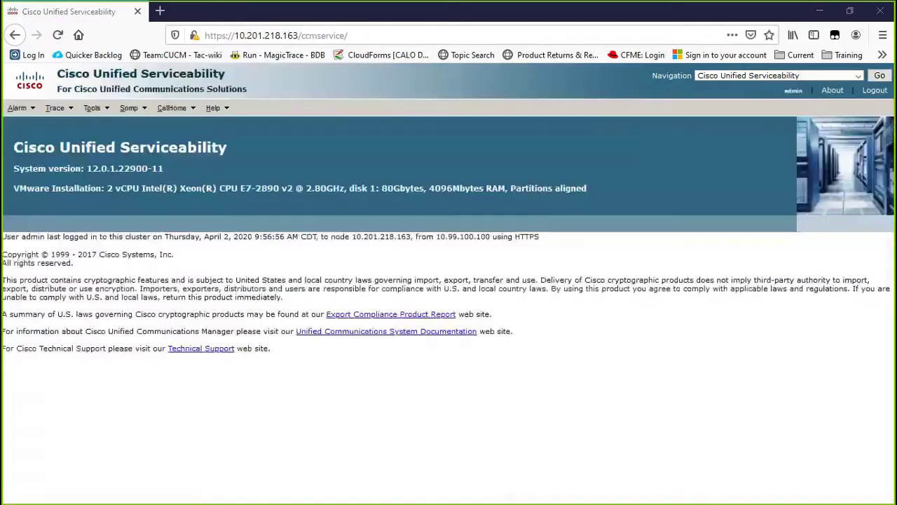
left_click(96, 108)
left_click(120, 159)
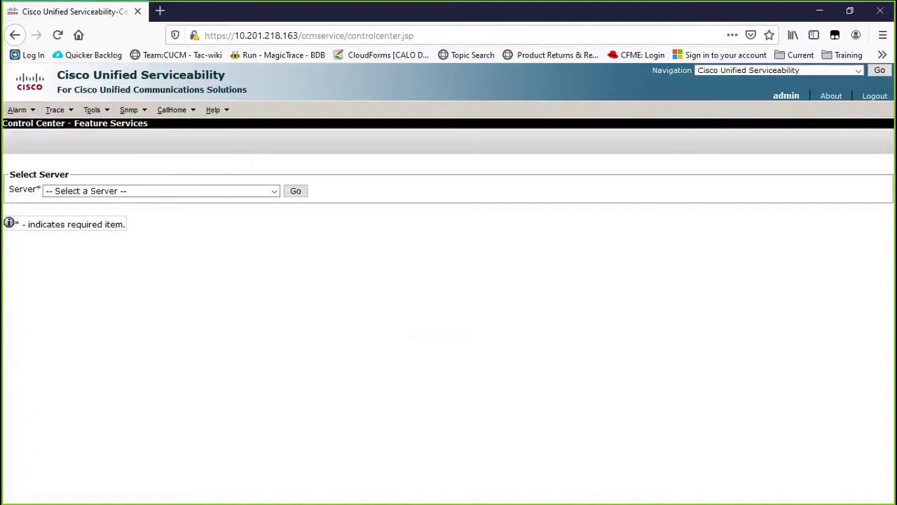
left_click(295, 191)
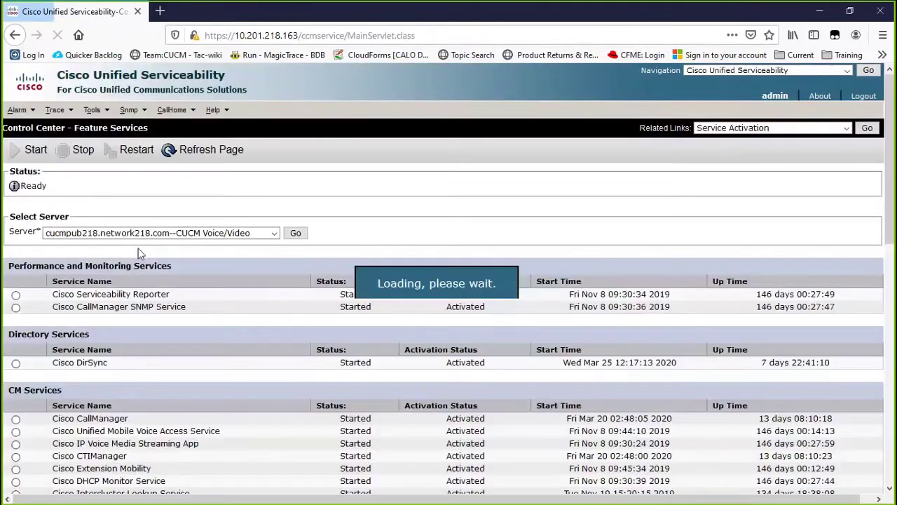
Restart the Cisco DirSync service
left_click(16, 363)
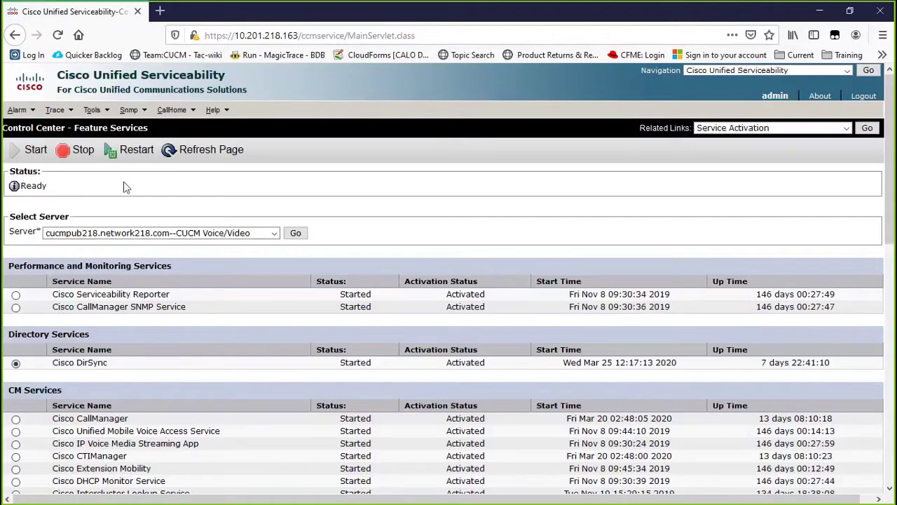
left_click(134, 150)
left_click(526, 253)
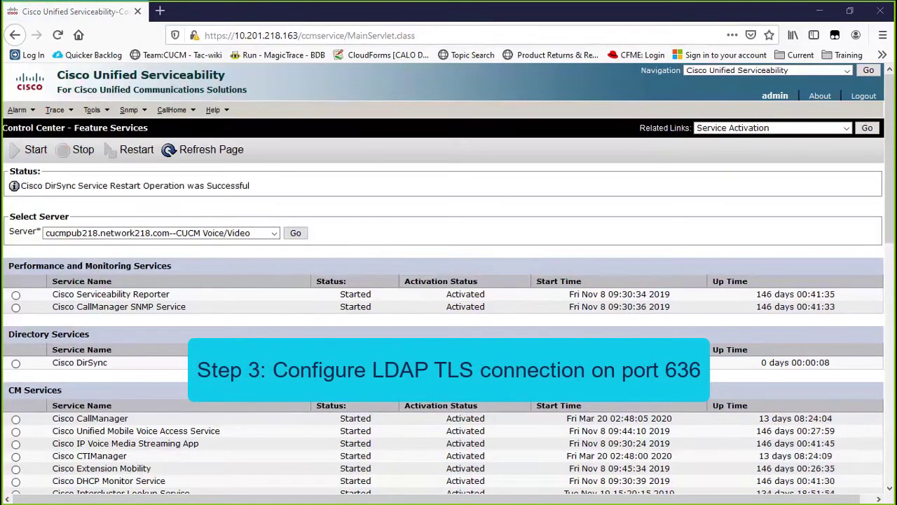
Switch from Cisco Unified Serviceability to Cisco Unified CM Administration
left_click(778, 70)
left_click(820, 92)
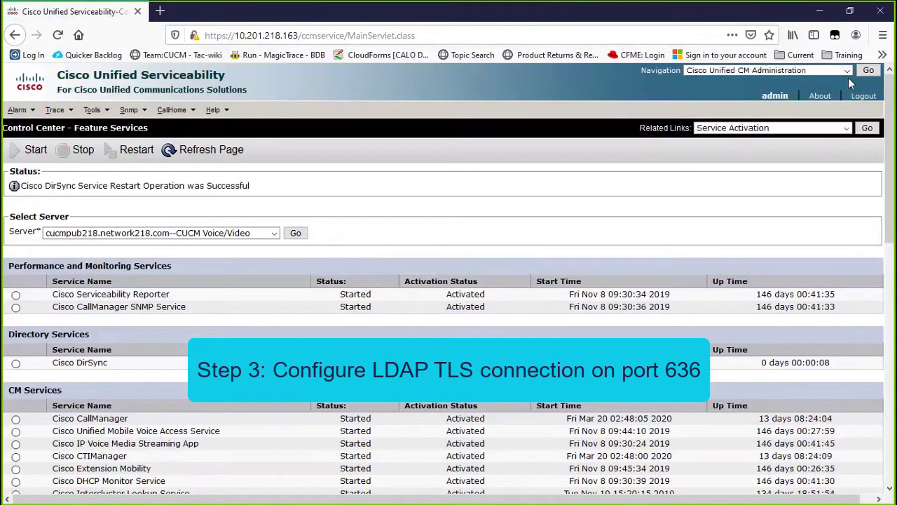
left_click(867, 70)
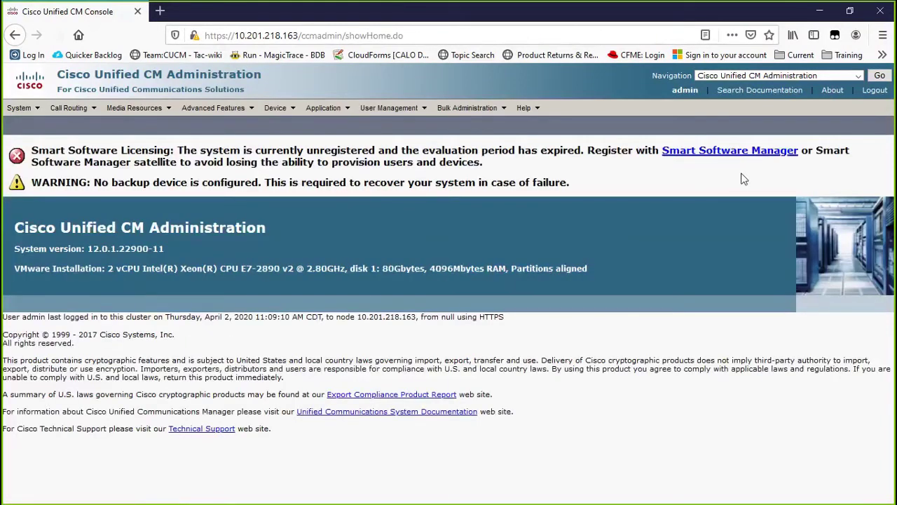
List the LDAP directories and open the LDAP-218 configuration
left_click(42, 103)
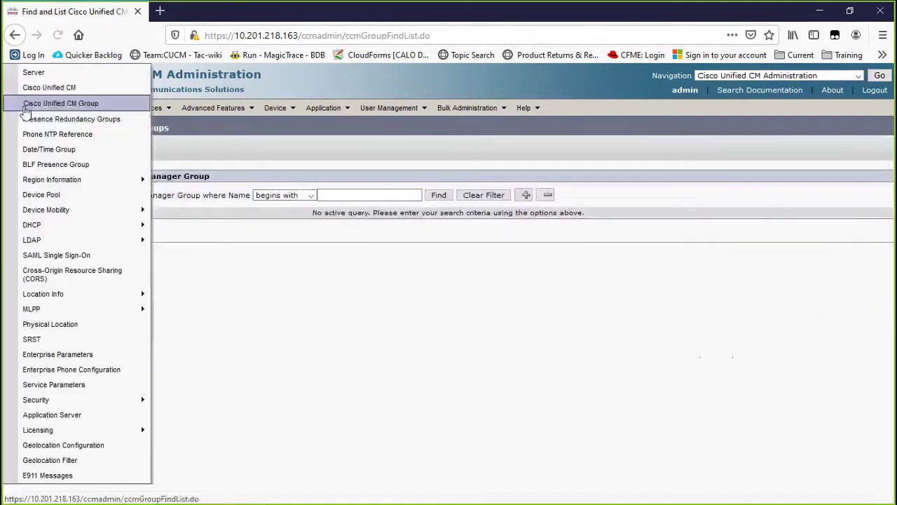
mouse_move(105, 239)
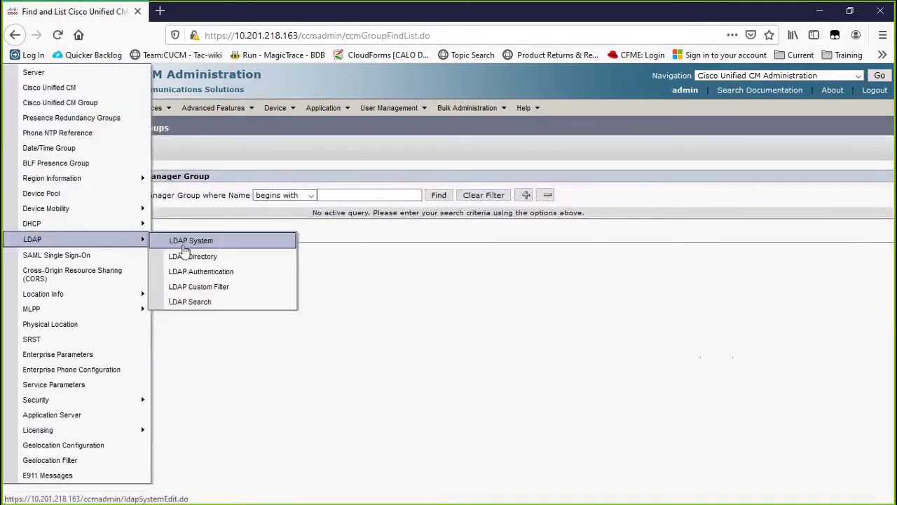
left_click(201, 257)
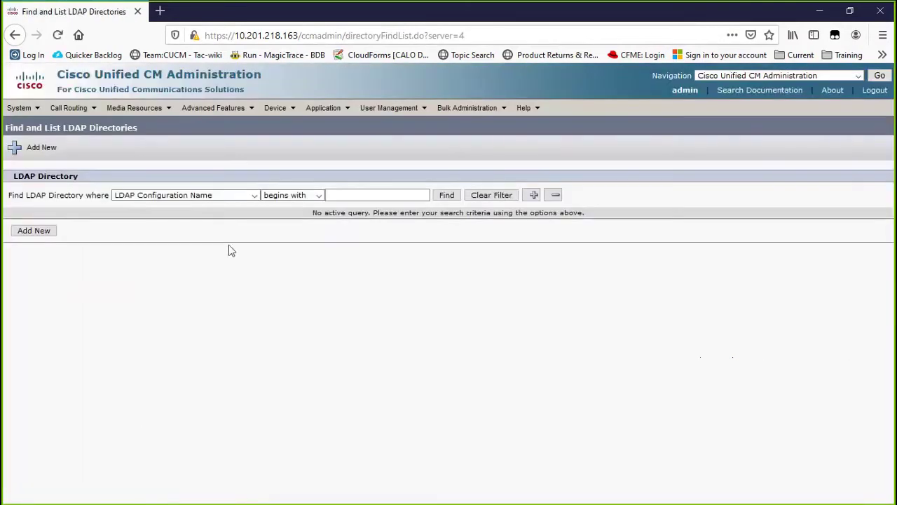
left_click(448, 195)
left_click(61, 265)
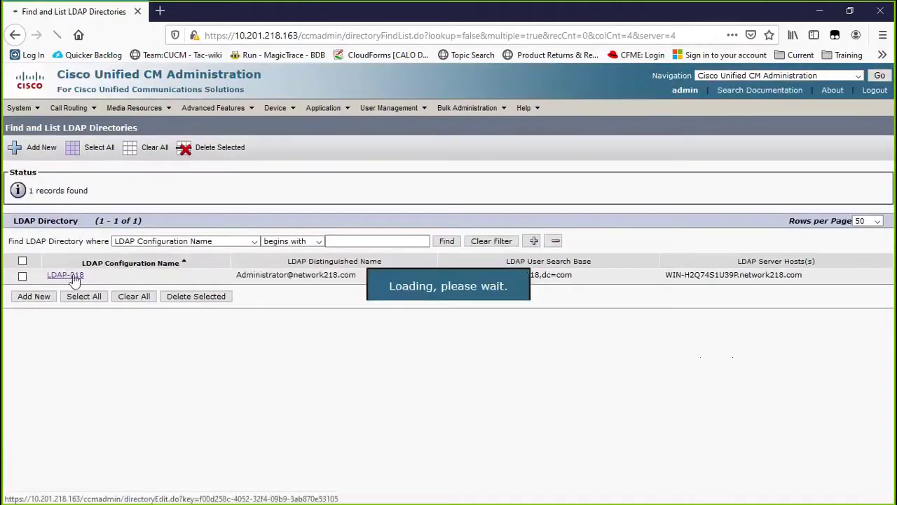
Copy the server's host name from the LDAP Server Information of LDAP-218
scroll(408, 308, "down", 10)
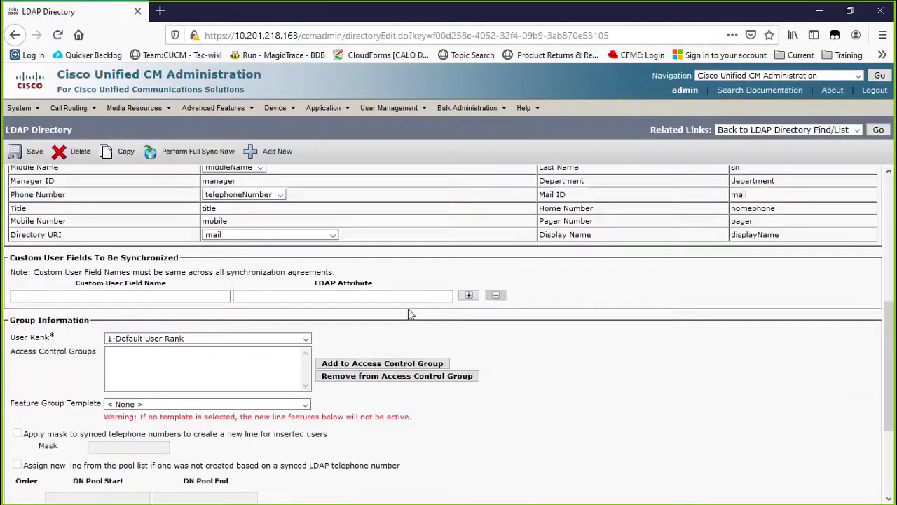
left_click(339, 415)
triple_click(339, 415)
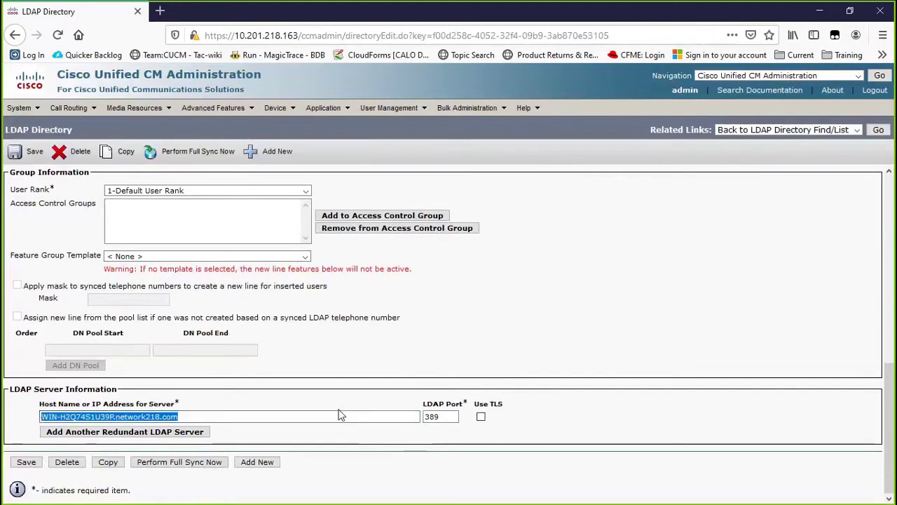
Set the LDAP-218 server's LDAP port to 636 with TLS enabled, and save the directory configuration
left_click(416, 417)
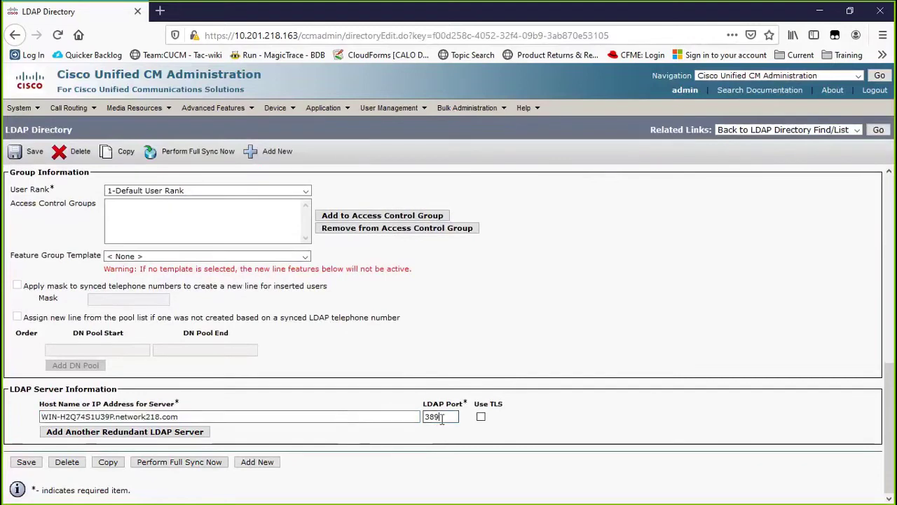
key("Tab")
type("636")
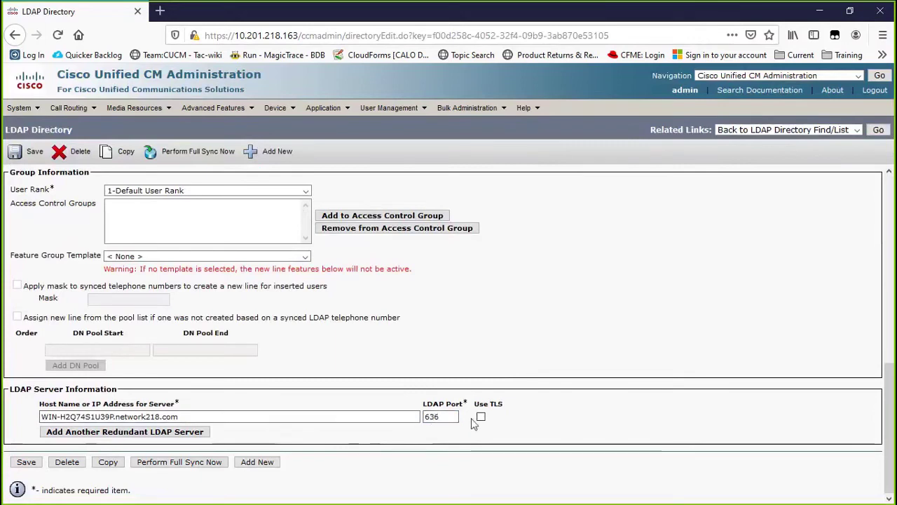
left_click(481, 416)
left_click(25, 464)
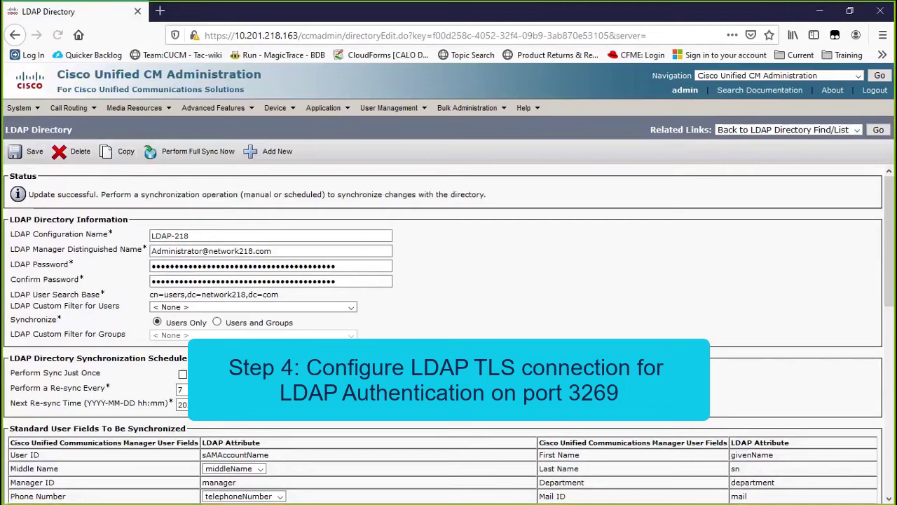
On the LDAP Authentication page, replace the server address with the copied host name WIN-H2Q74S1U39P.network218.com
mouse_move(21, 107)
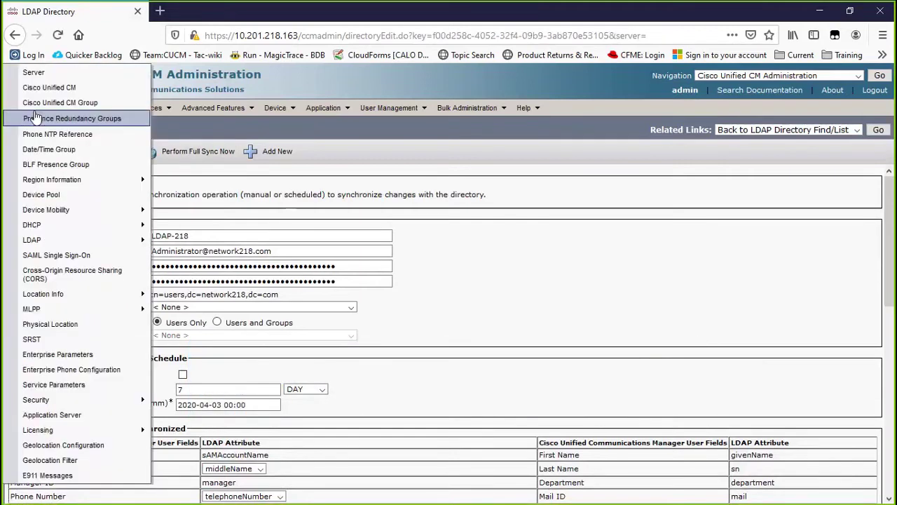
mouse_move(56, 240)
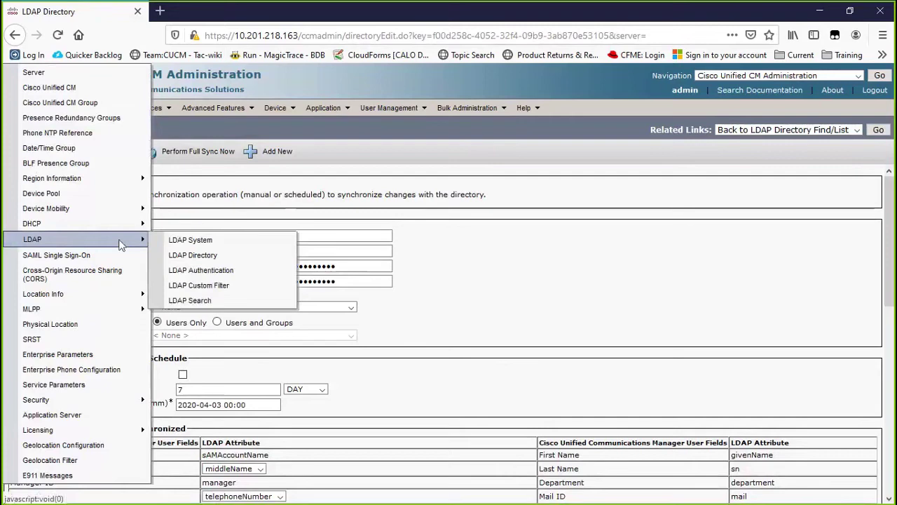
left_click(214, 273)
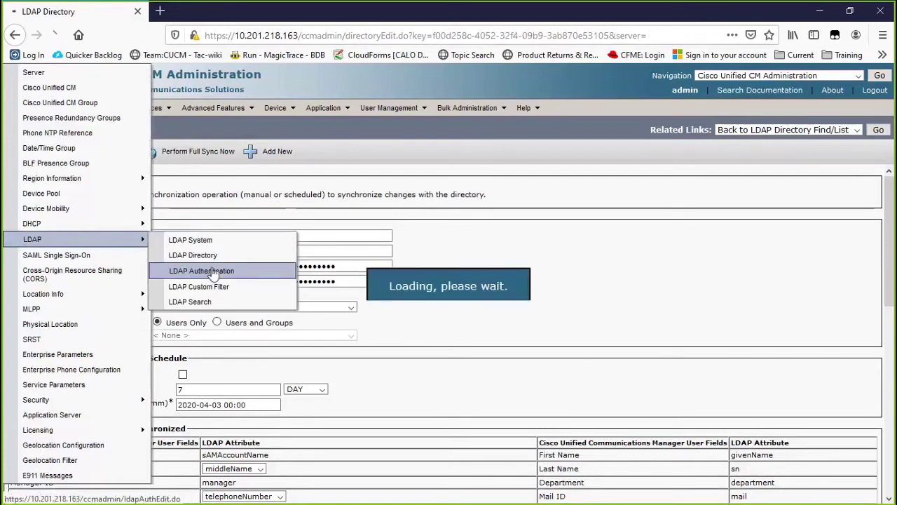
left_click_drag(78, 344, 17, 344)
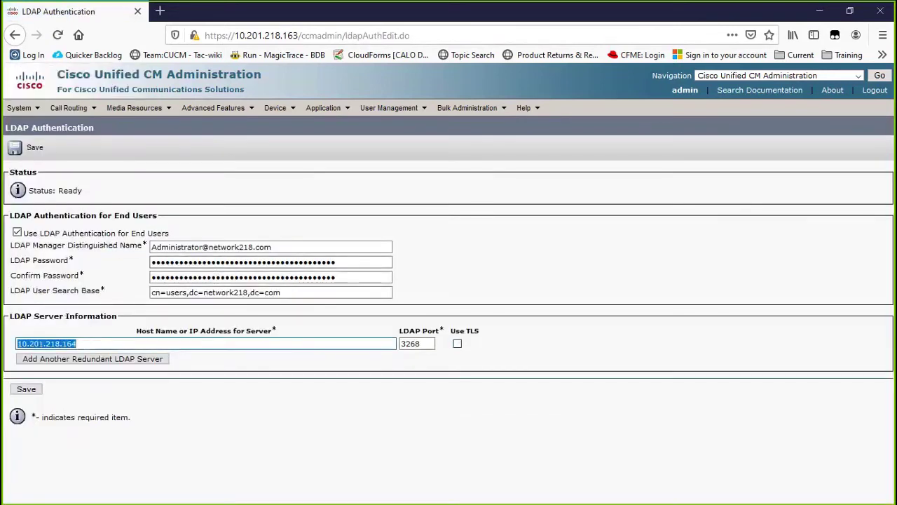
right_click(35, 341)
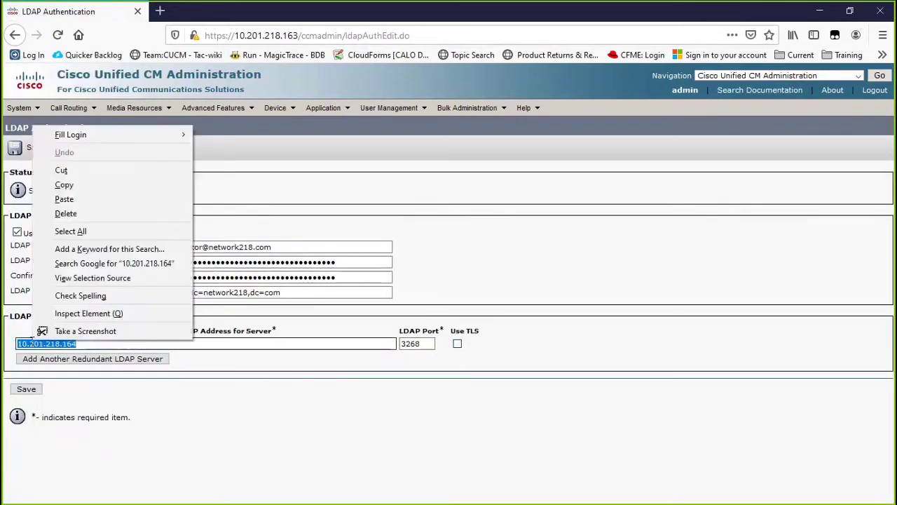
left_click(70, 199)
Set the LDAP Authentication server's port to 3269 with TLS enabled, and save the configuration
left_click(424, 344)
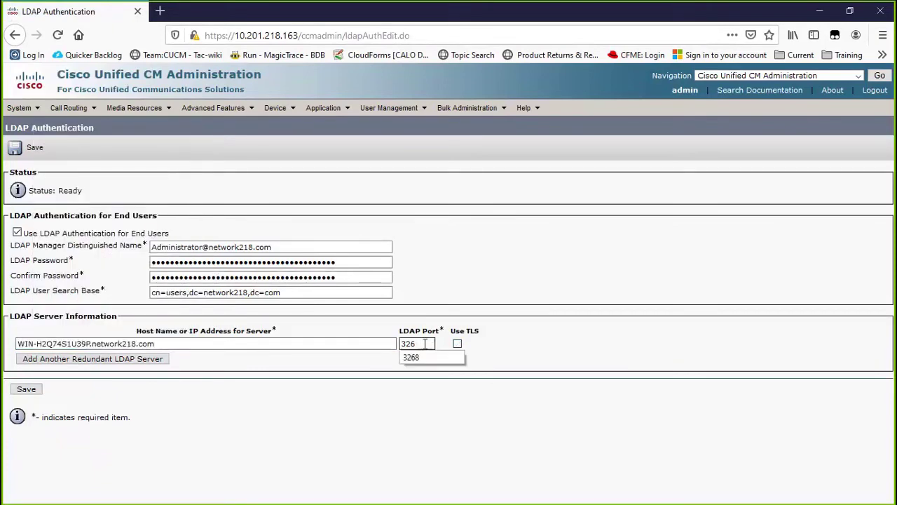
type("9")
left_click(457, 343)
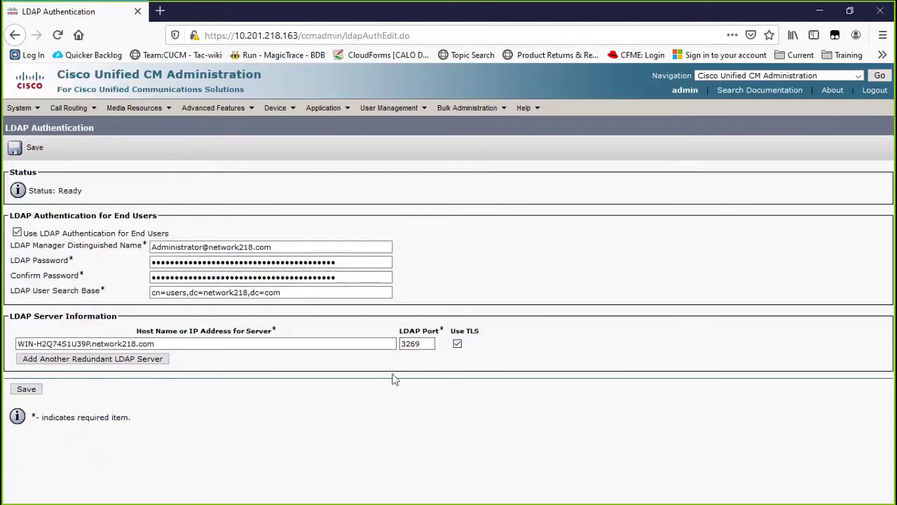
double_click(421, 343)
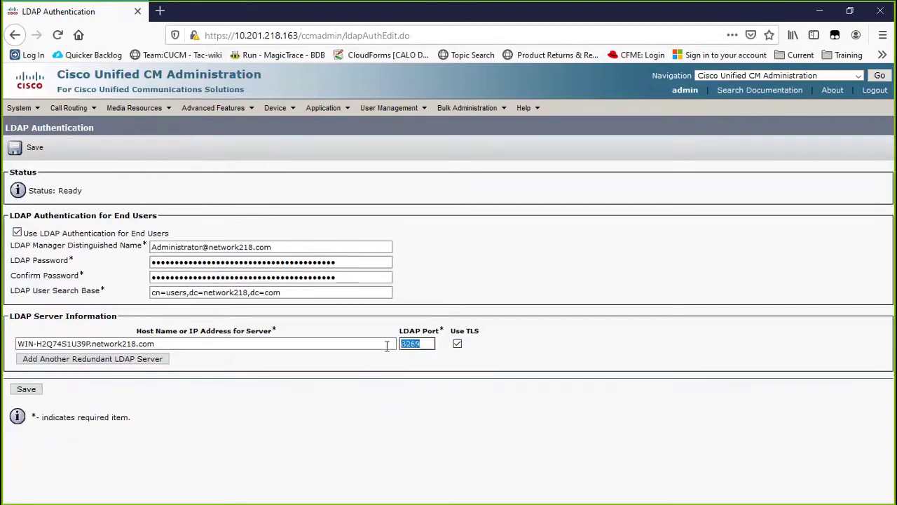
left_click(173, 363)
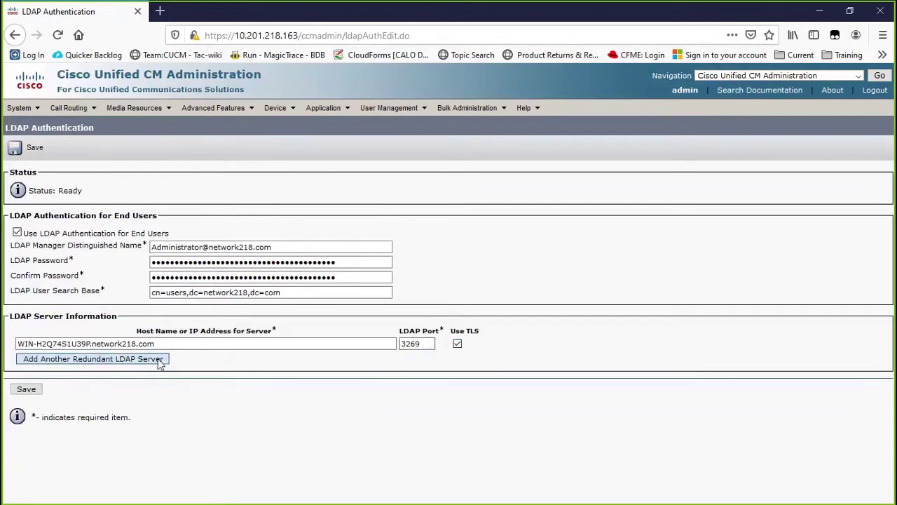
left_click(26, 390)
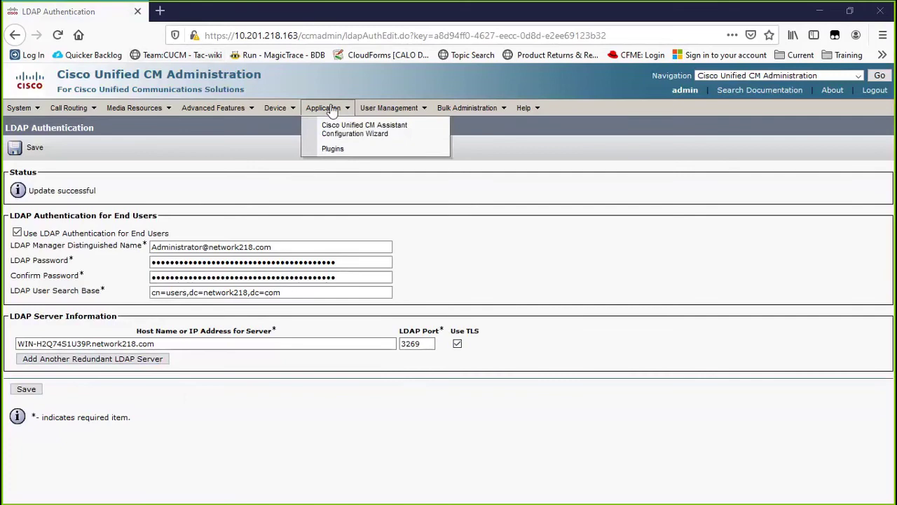
List the UC services under the user settings and open the Non-Secure Directory service
mouse_move(377, 112)
mouse_move(448, 186)
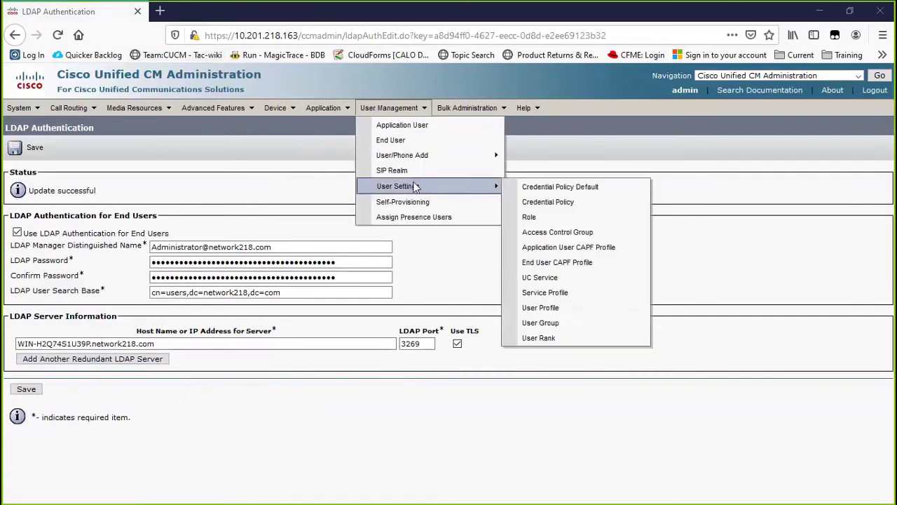
left_click(565, 278)
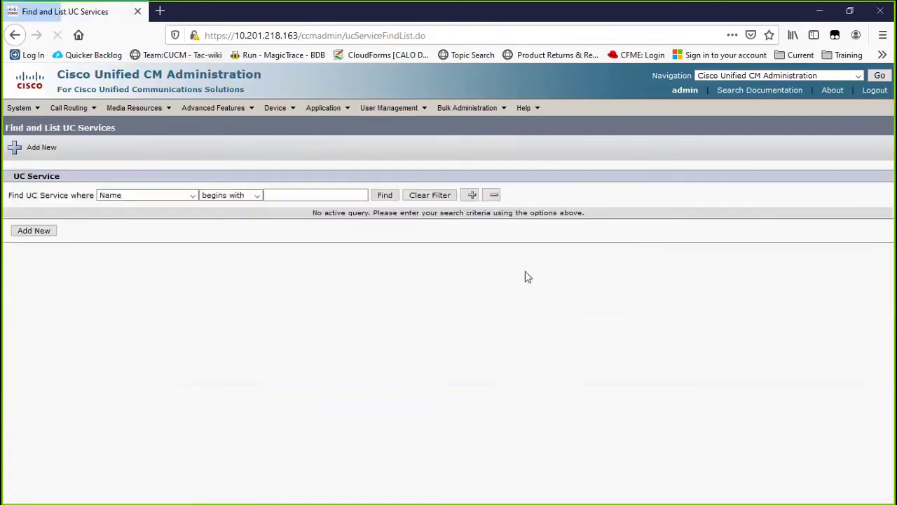
left_click(385, 194)
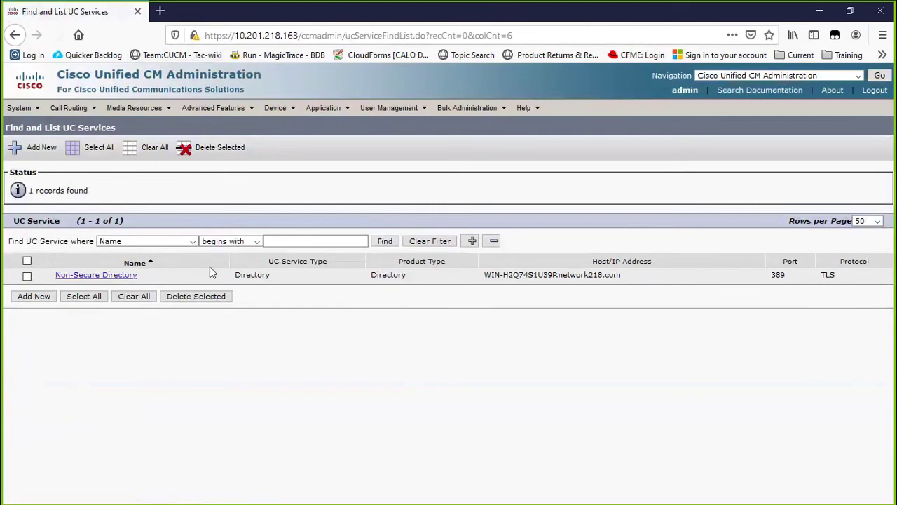
left_click(93, 275)
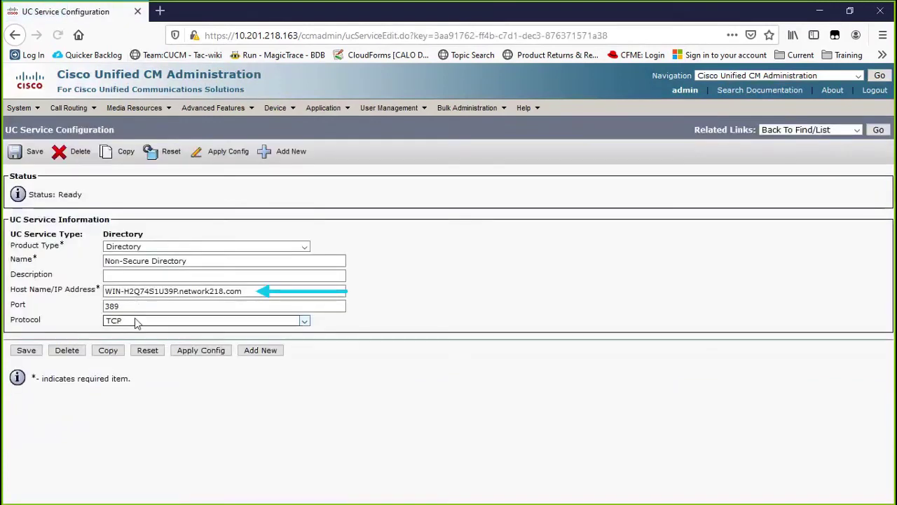
Set the directory UC service's port to 636 and its protocol to TLS
double_click(113, 305)
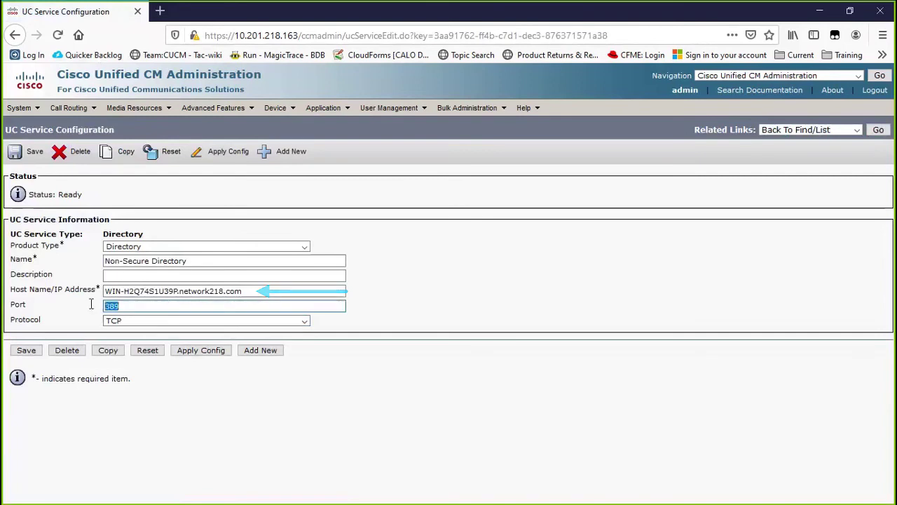
type("636")
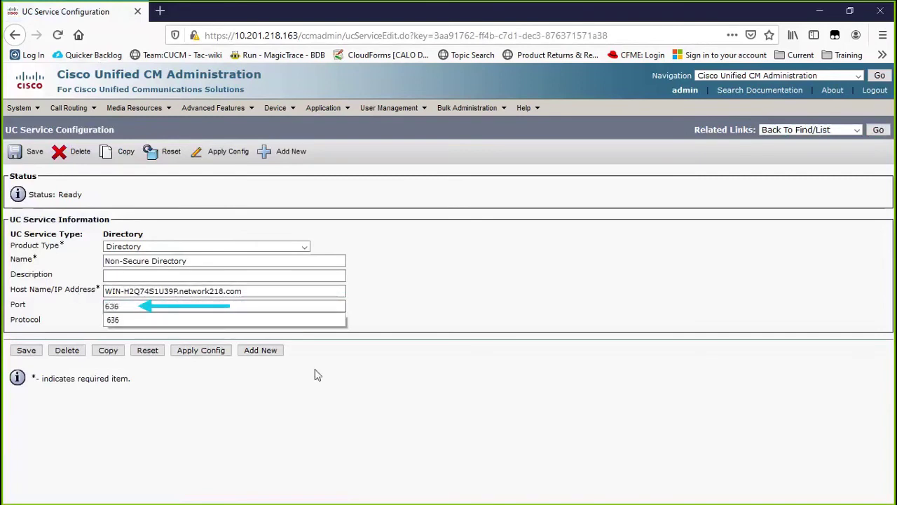
left_click(315, 369)
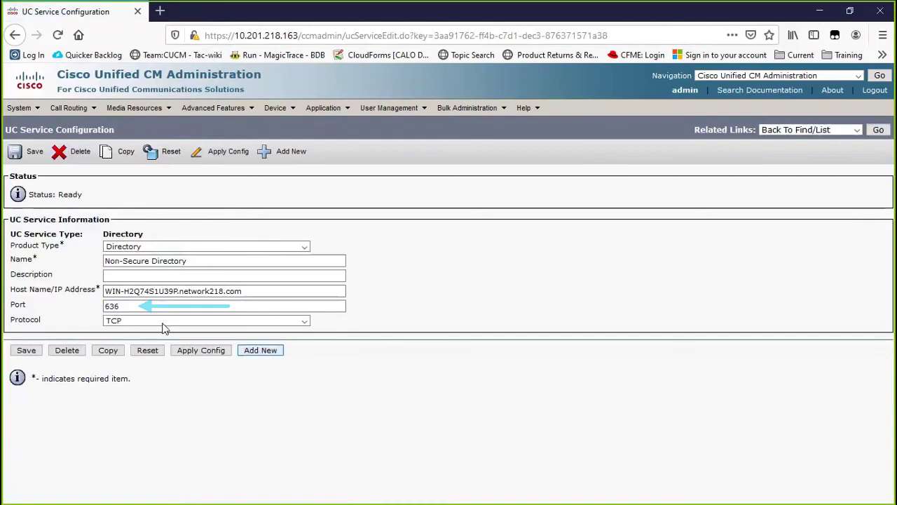
left_click(163, 323)
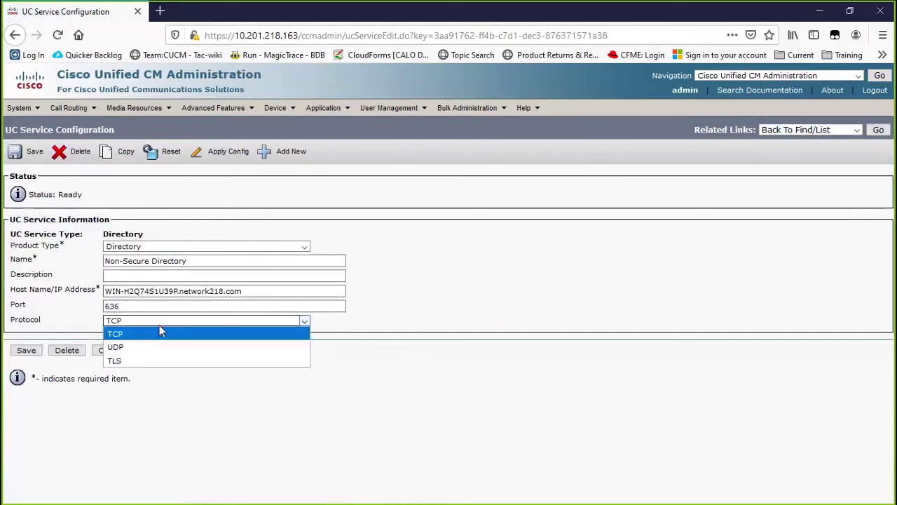
left_click(161, 362)
Rename the directory UC service to Secure Directory and save it
left_click(124, 261)
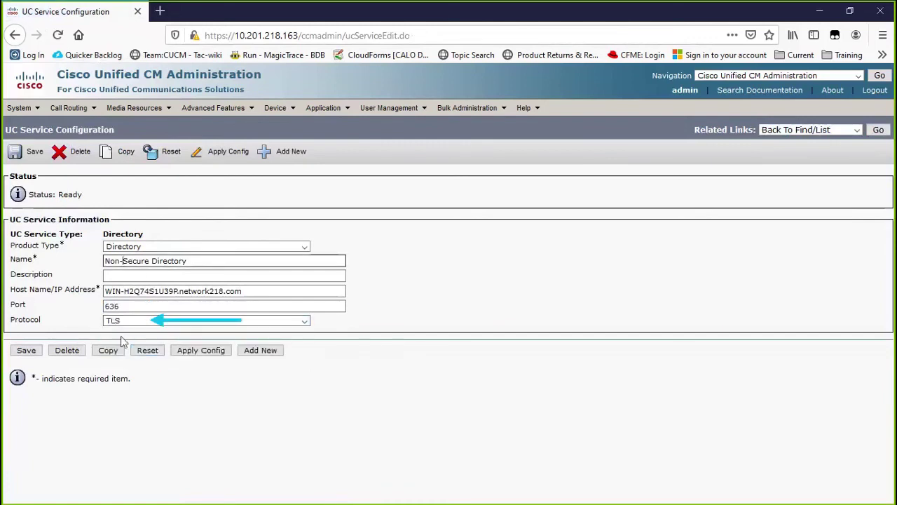
key("BackSpace")
key("BackSpace")
key("BackSpace")
key("BackSpace")
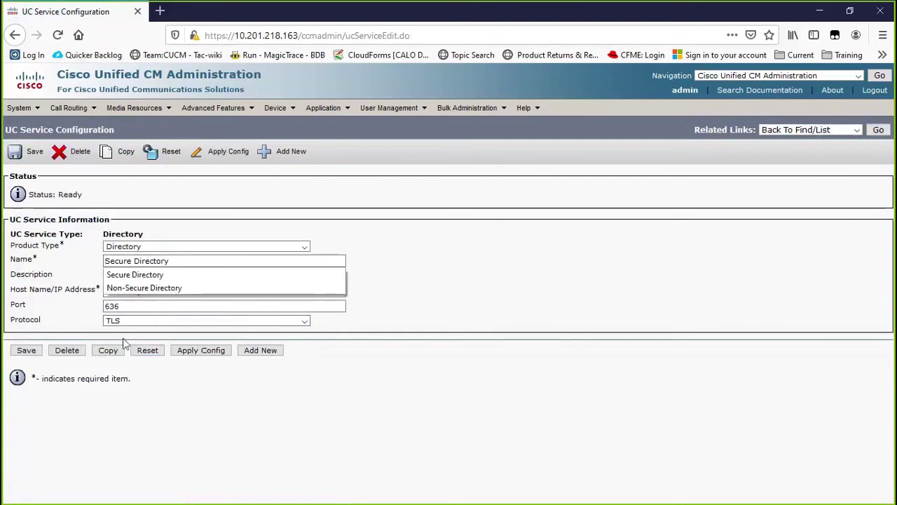
left_click(26, 349)
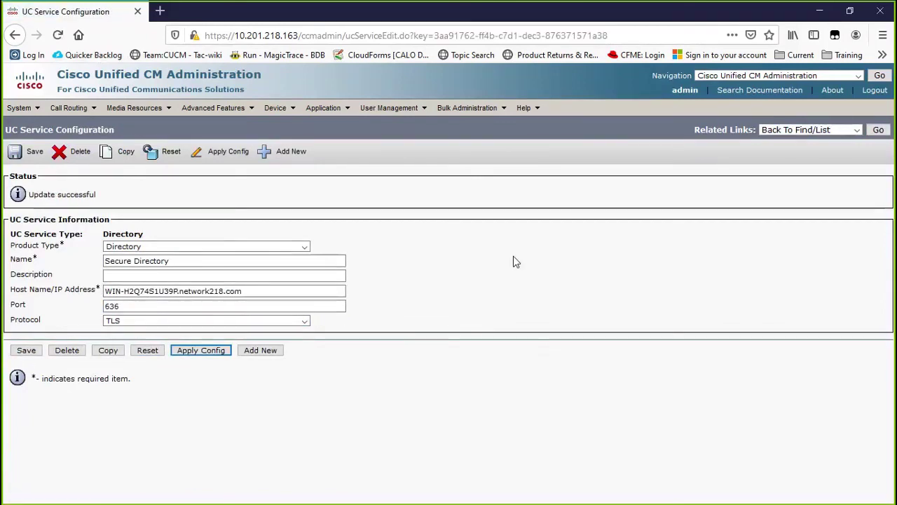